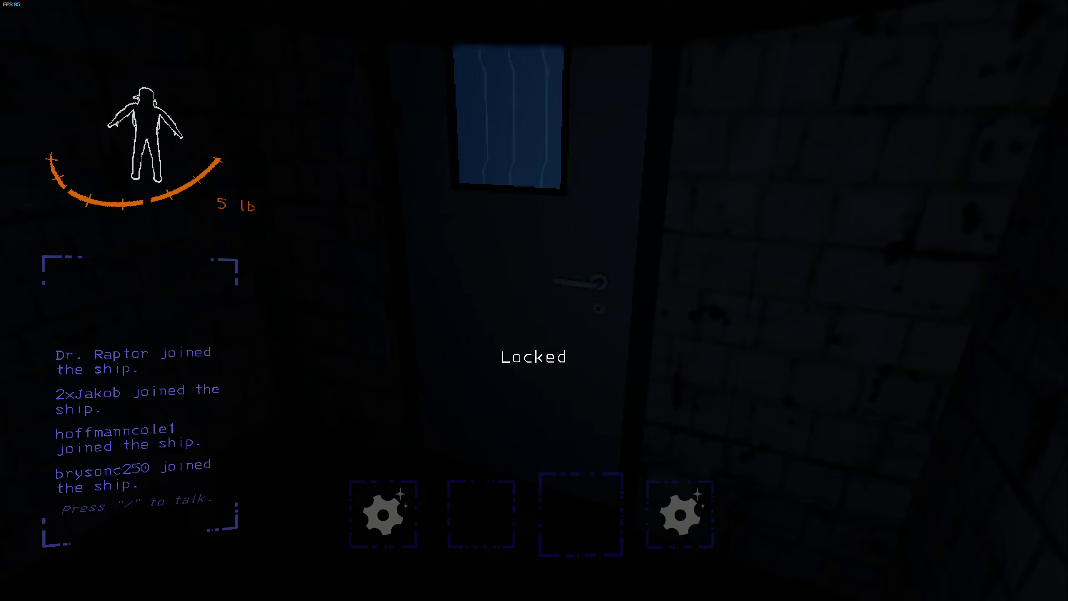
{"action": "scroll", "coordinate": [534, 301], "scroll_direction": "down", "scroll_amount": 1}
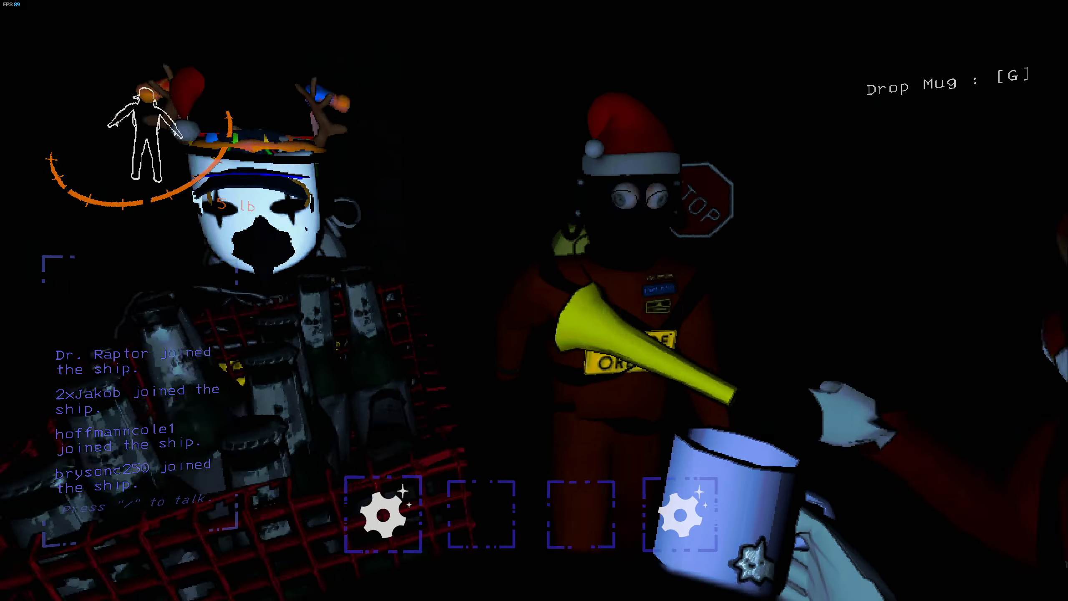
{"action": "key", "text": "g"}
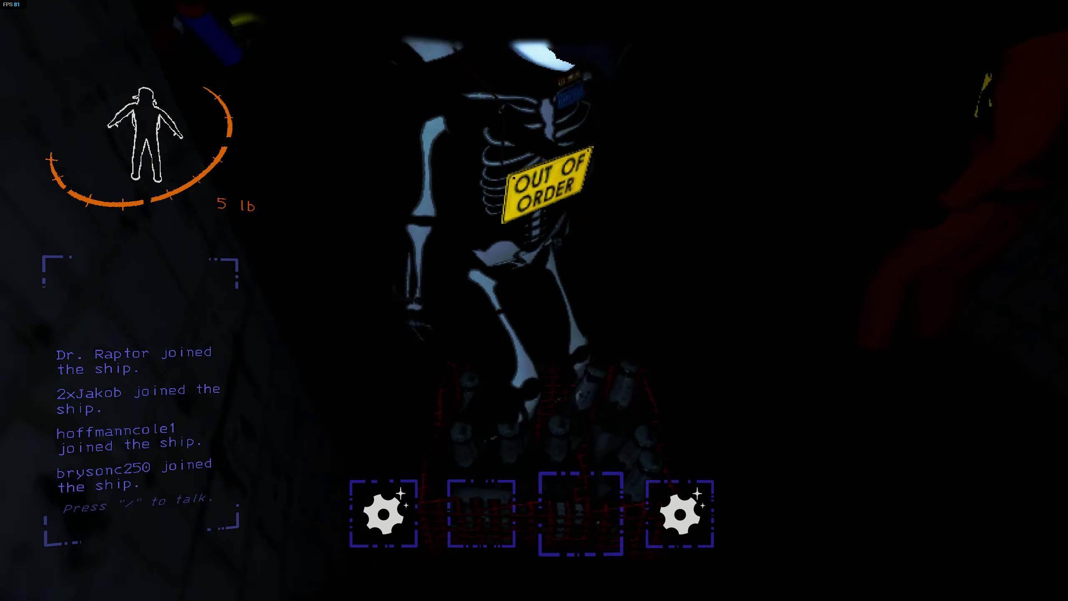
{"action": "key", "text": "e"}
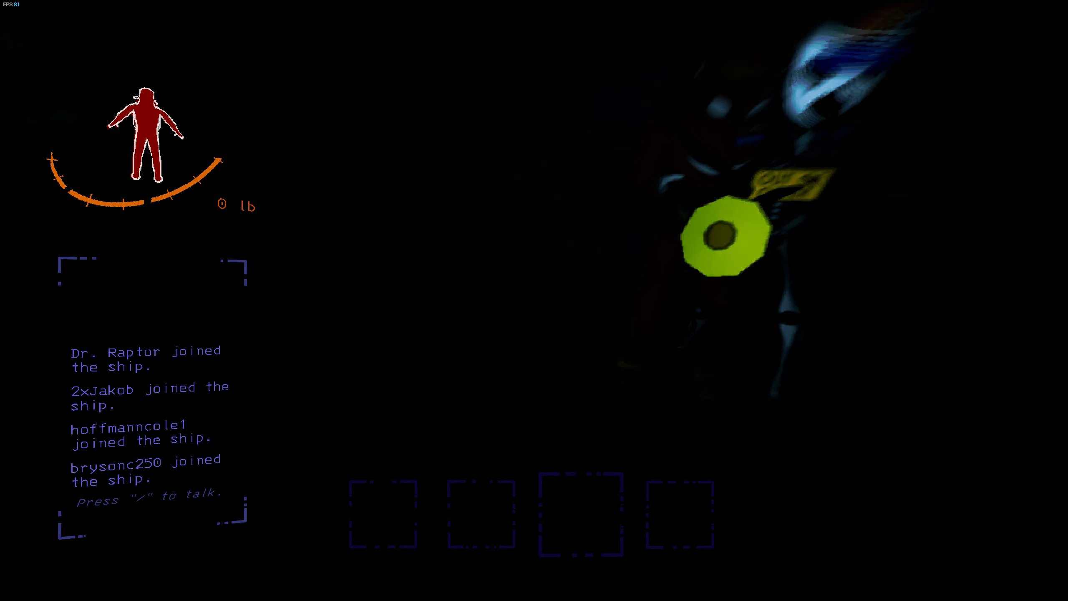
{"action": "right_click", "coordinate": [535, 301]}
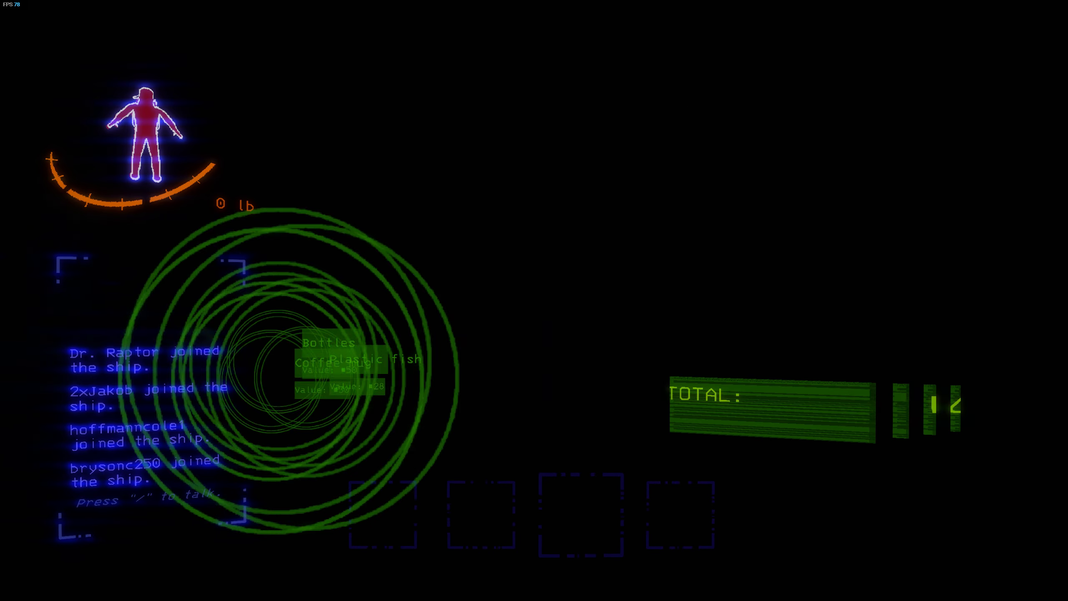